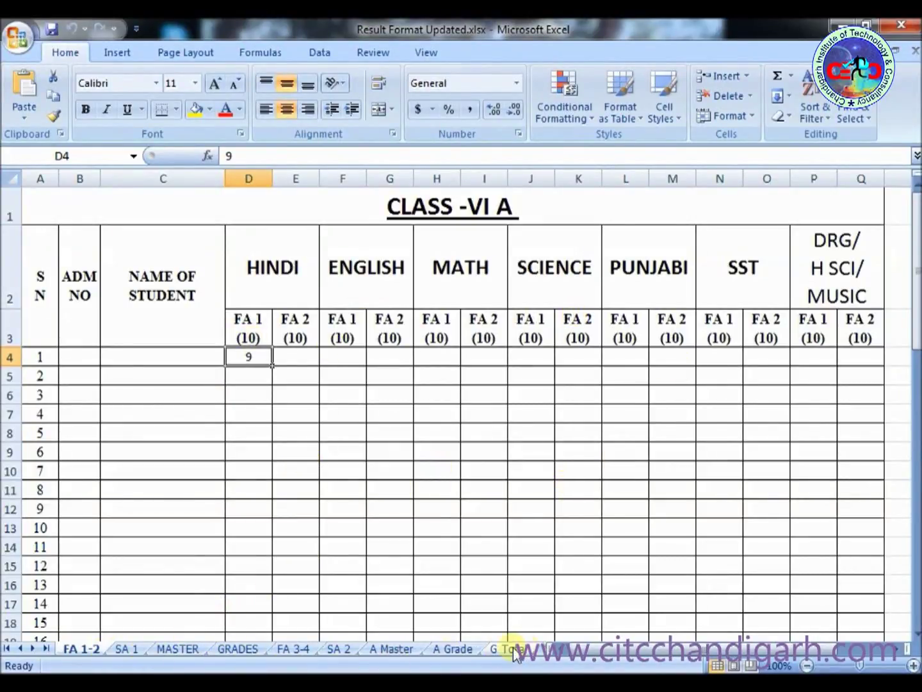
# Browse the SA 1, MASTER, GRADES and SA 2 sheets, then return to FA 1-2.
pyautogui.click(126, 644)
pyautogui.click(180, 648)
pyautogui.click(234, 648)
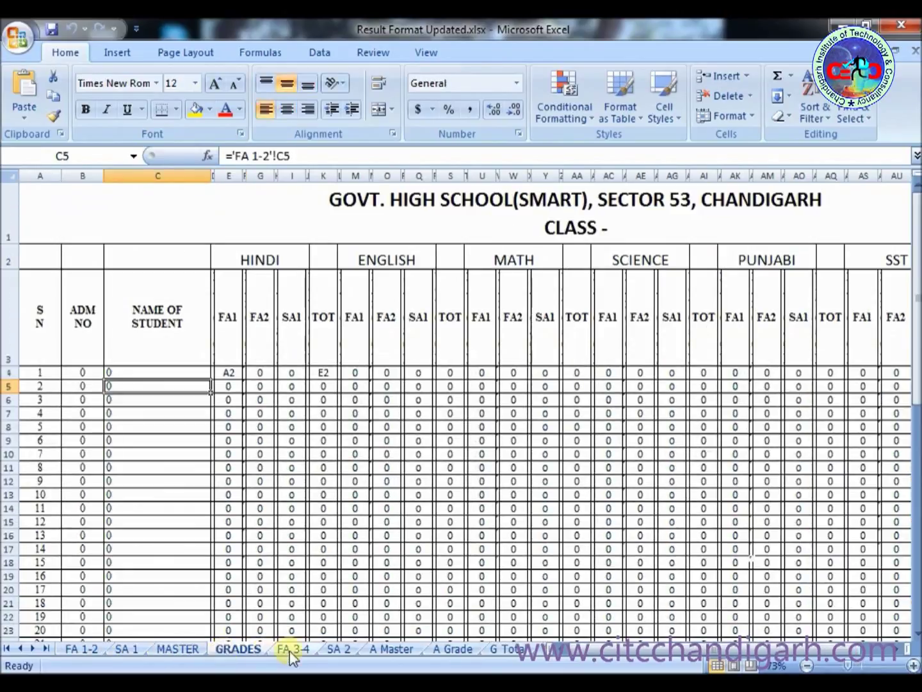
pyautogui.click(340, 651)
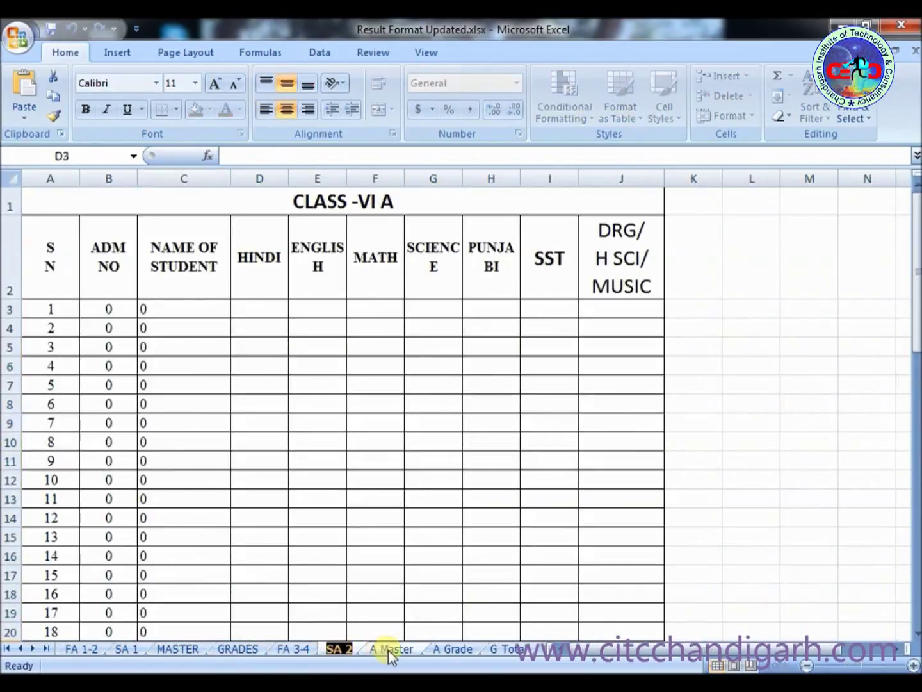
pyautogui.click(85, 648)
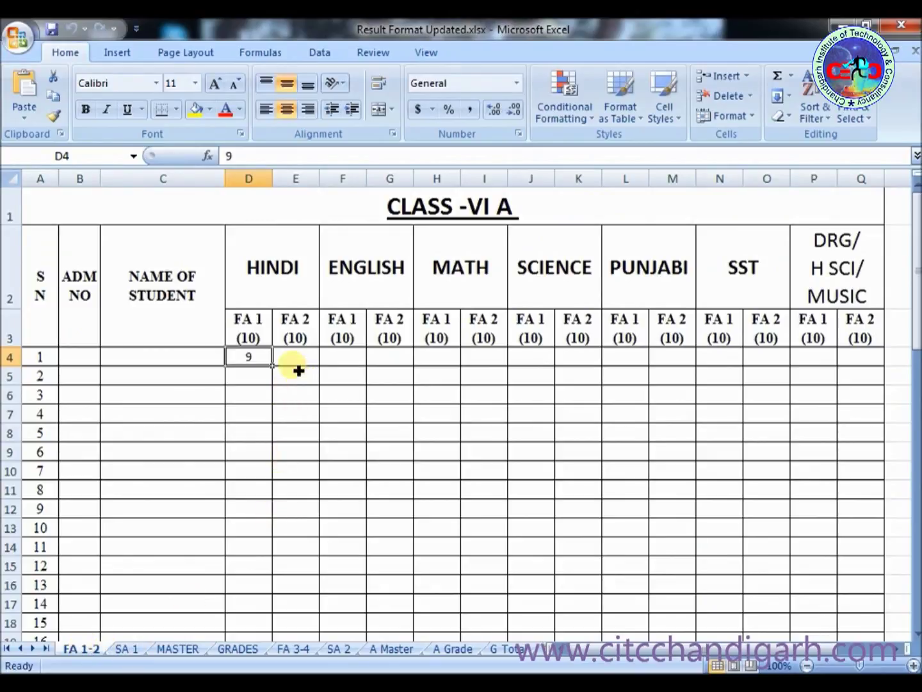
# Enter 9 in student 1's HINDI FA 1 cell D4 and view it on MASTER.
pyautogui.click(301, 459)
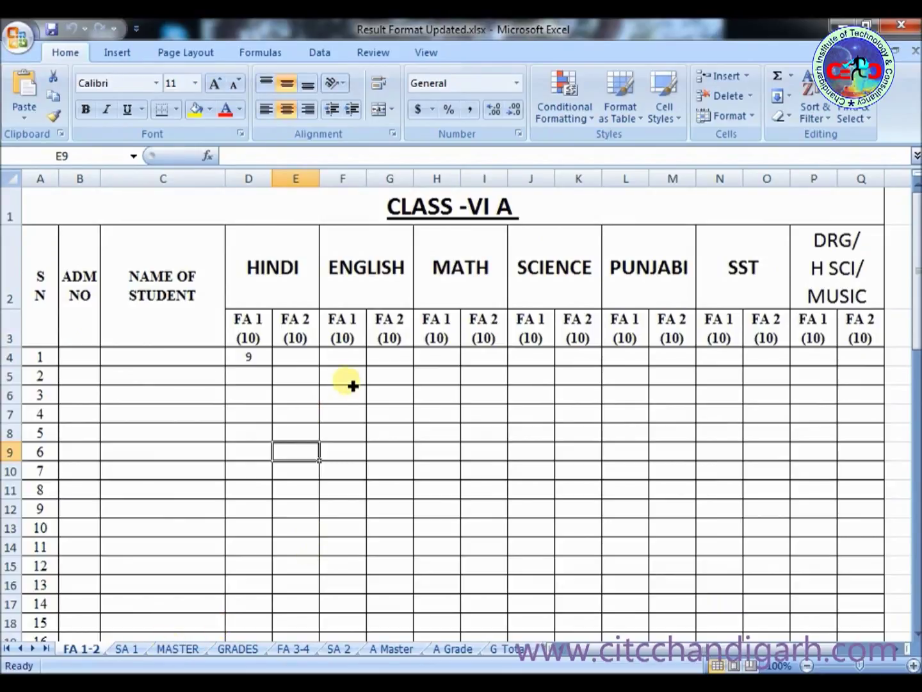
pyautogui.click(318, 522)
pyautogui.click(304, 376)
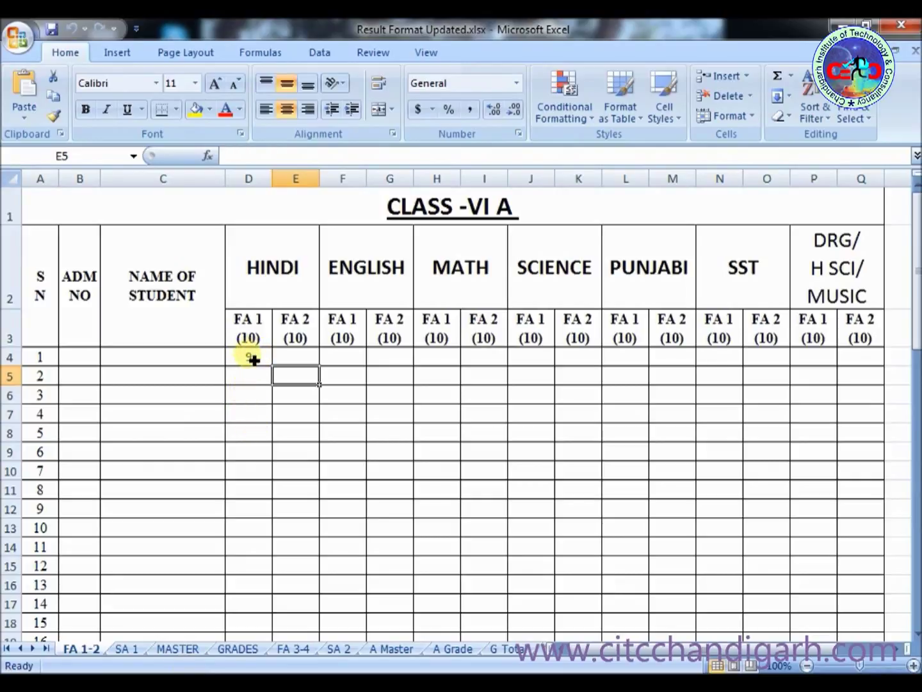
pyautogui.click(254, 360)
pyautogui.write('9')
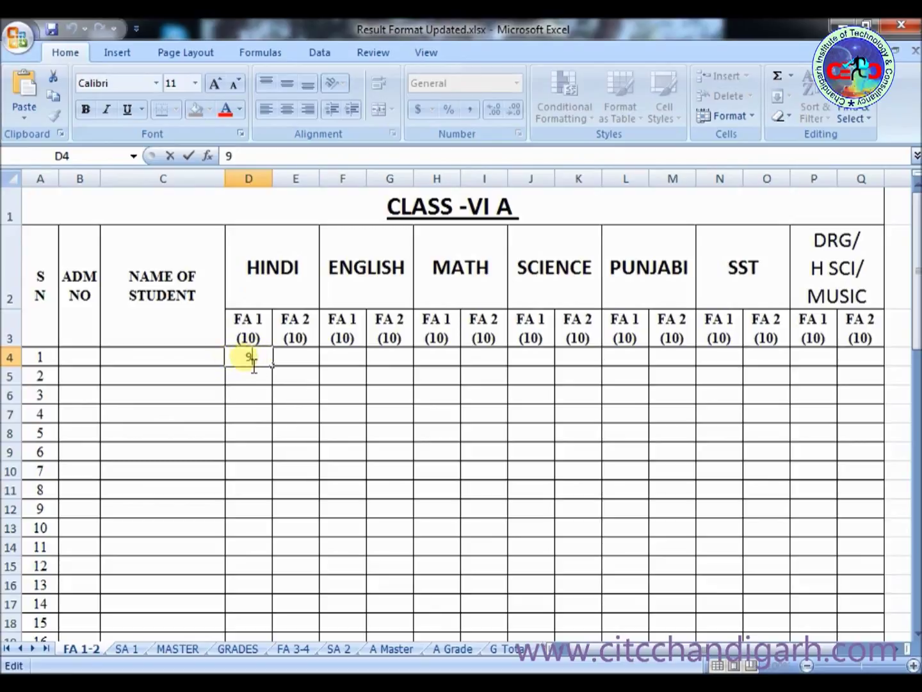
pyautogui.click(182, 650)
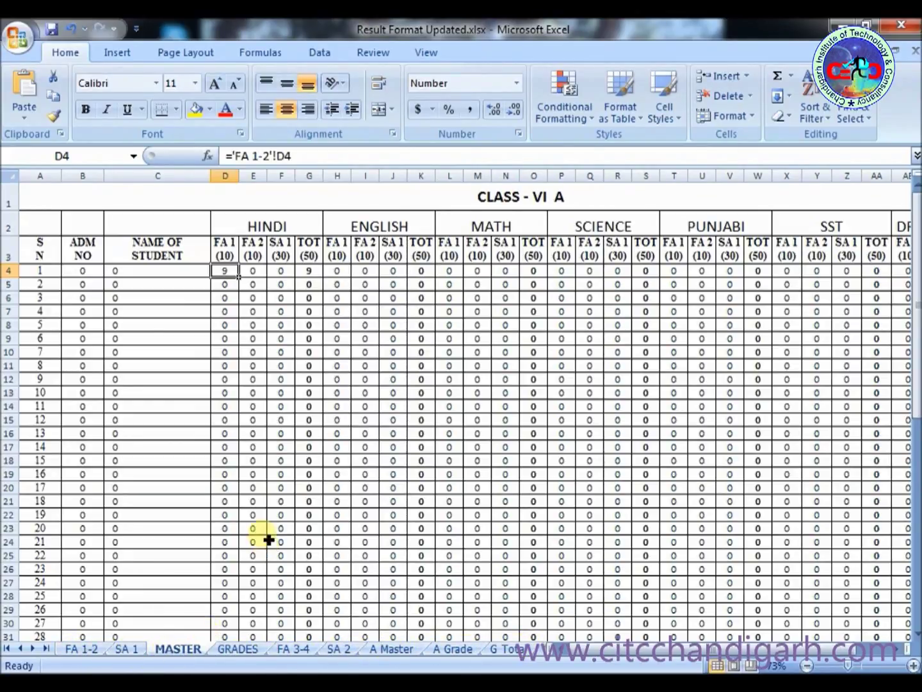
# Copy student 3's MATH FA 1 formula in MASTER cell L6 and start editing it.
pyautogui.click(461, 300)
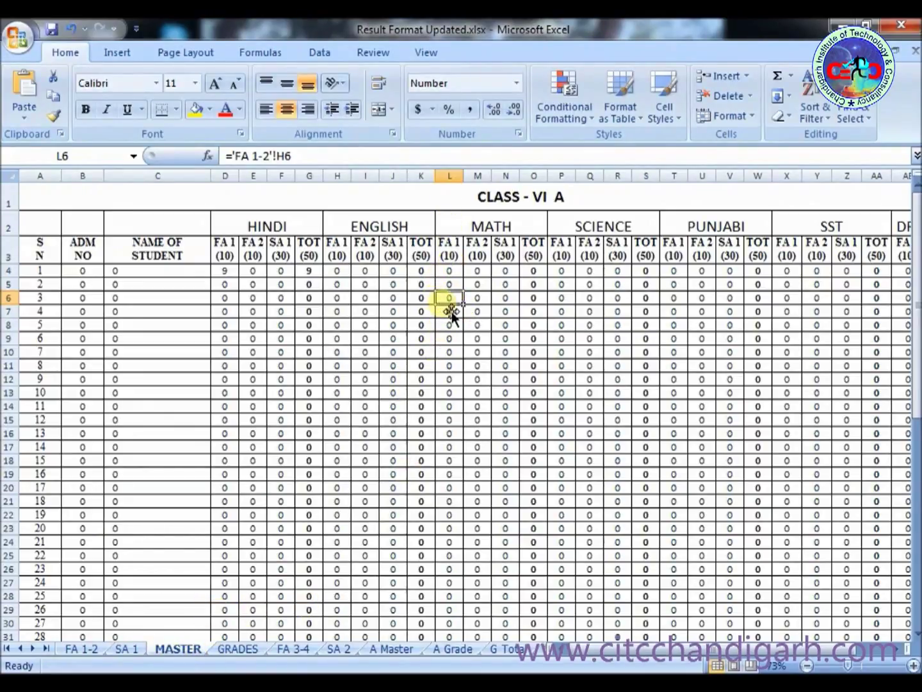
pyautogui.hotkey('ctrl', 'c')
pyautogui.click(316, 166)
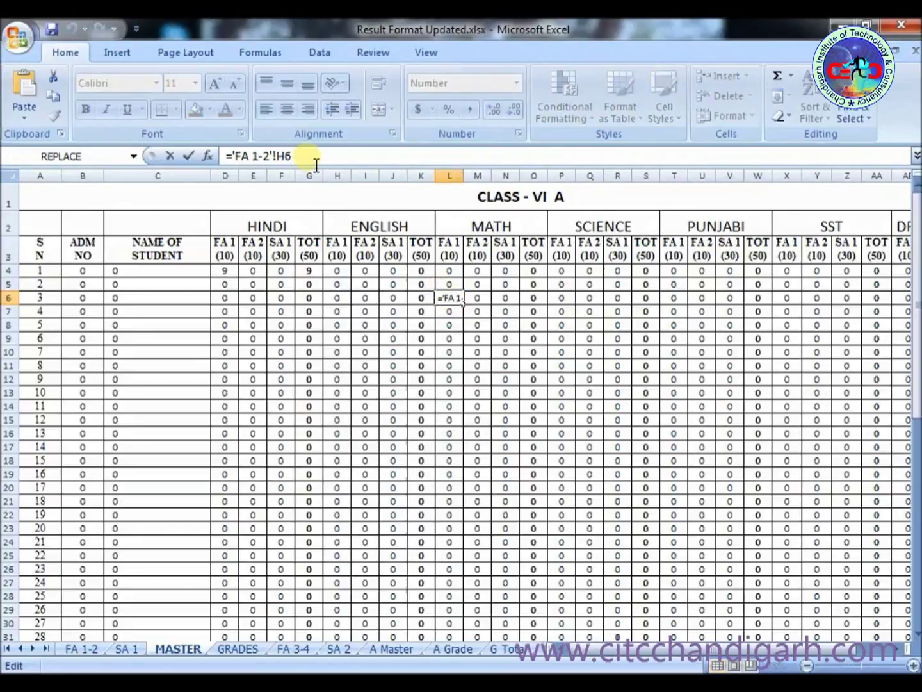
# Replace the L6 formula with ='FA 1-2'!D4.
pyautogui.press('BackSpace')
pyautogui.press('BackSpace')
pyautogui.press('BackSpace')
pyautogui.press('BackSpace')
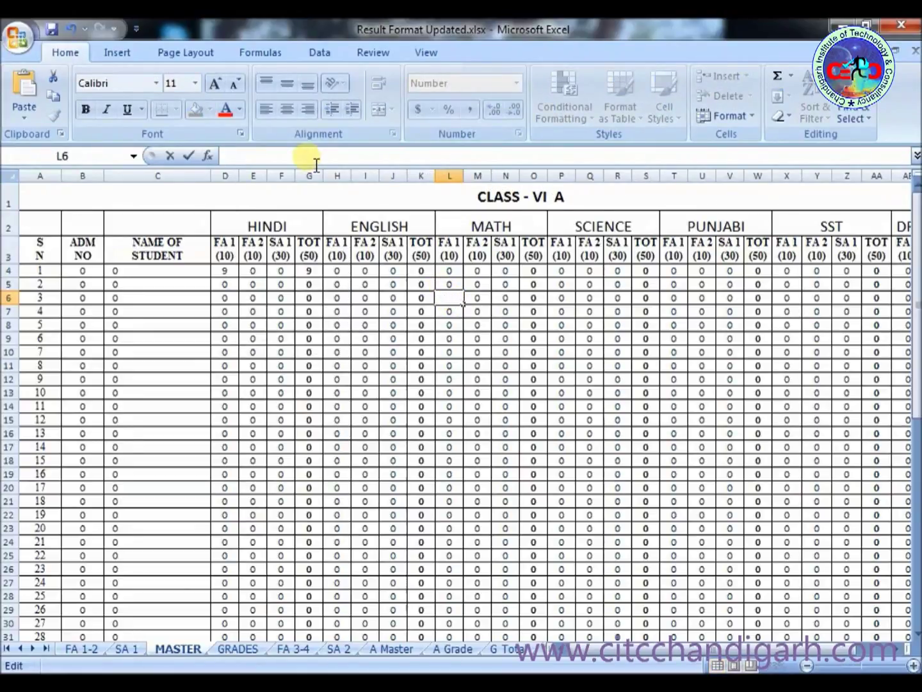
pyautogui.write('=')
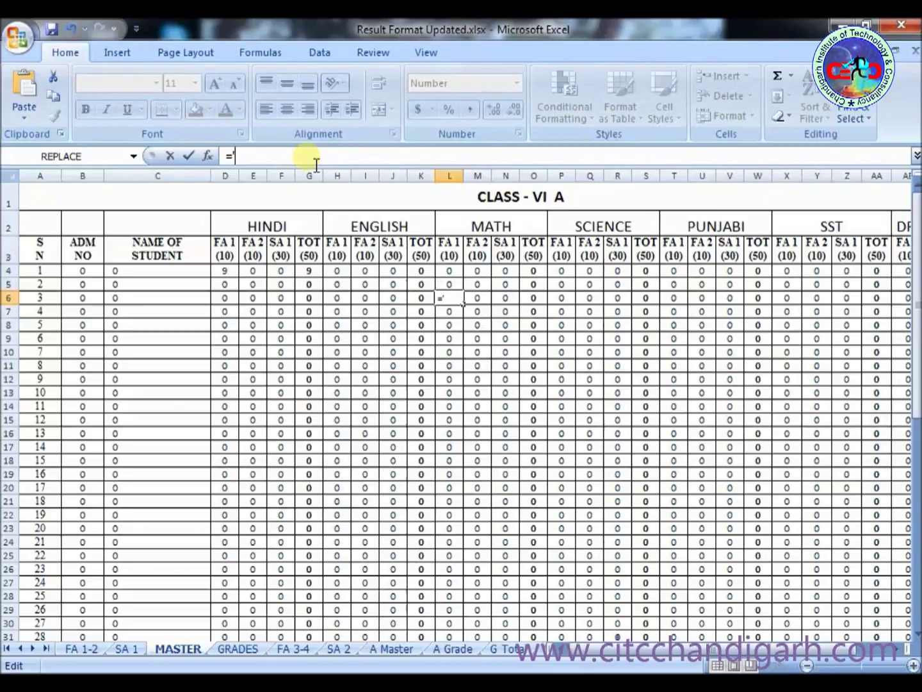
pyautogui.write('FA')
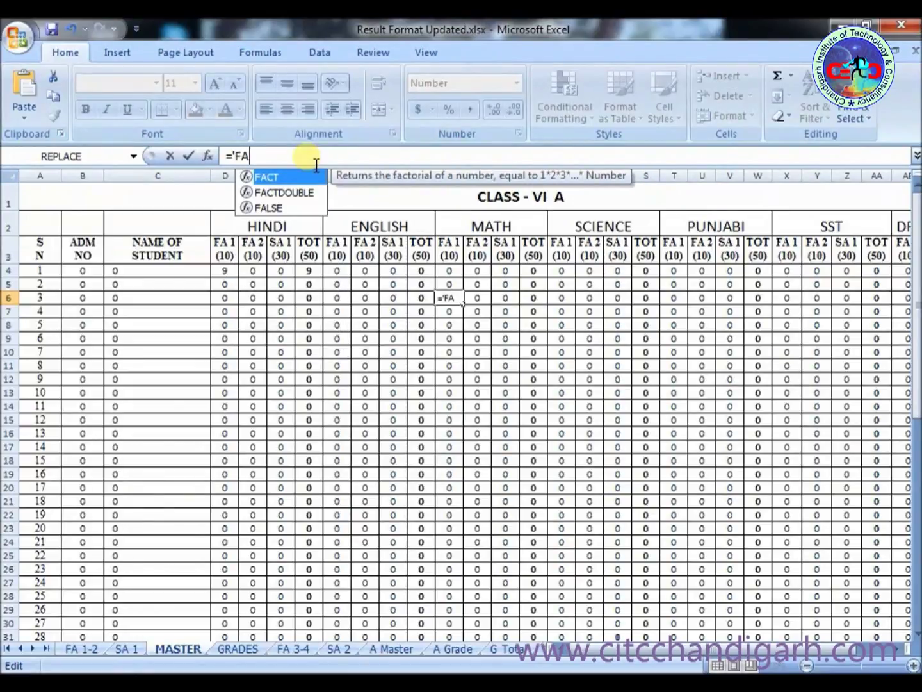
pyautogui.write(' 1')
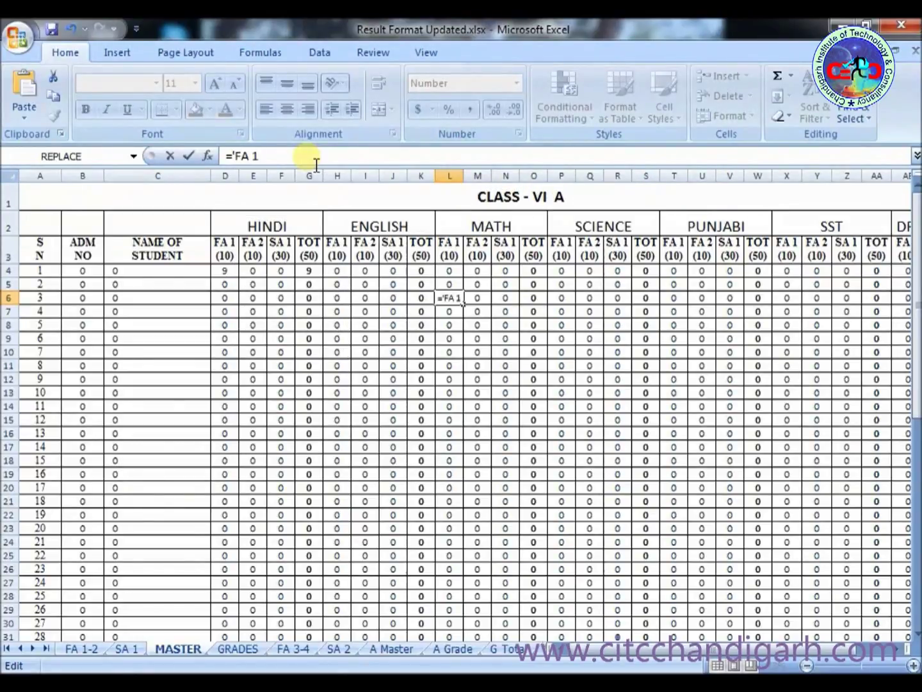
pyautogui.write("-2'")
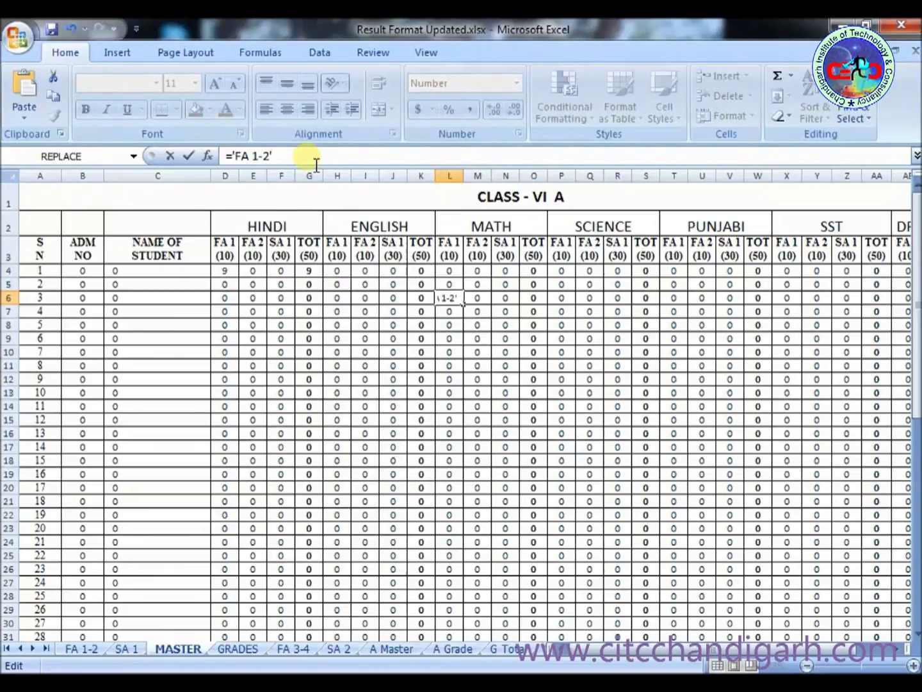
pyautogui.write('!D')
pyautogui.write('4')
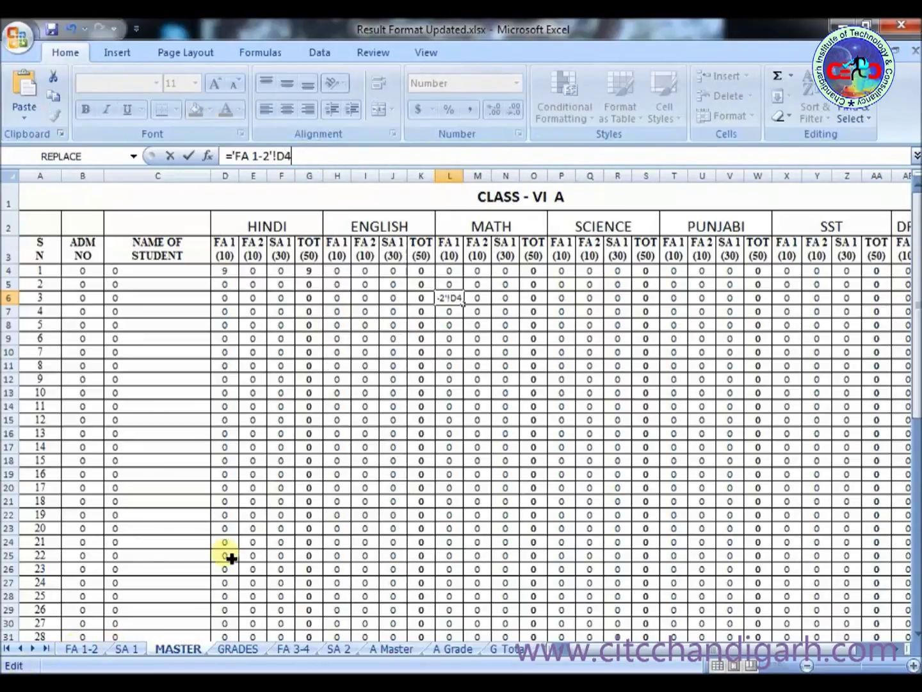
pyautogui.press('Return')
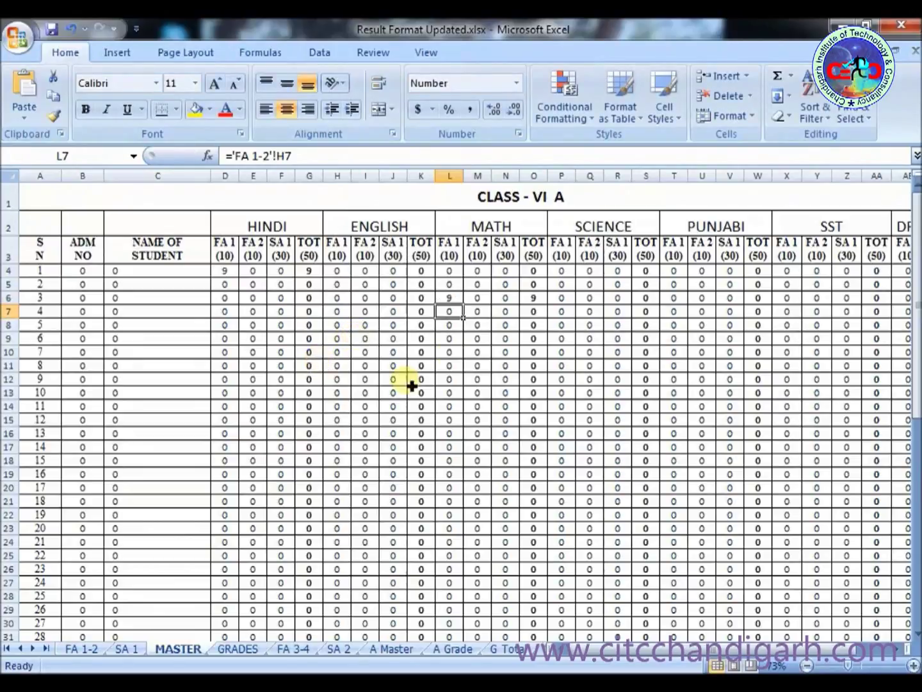
# Inspect the formulas in L6, N6 and N4, then return to the FA 1-2 sheet.
pyautogui.click(452, 296)
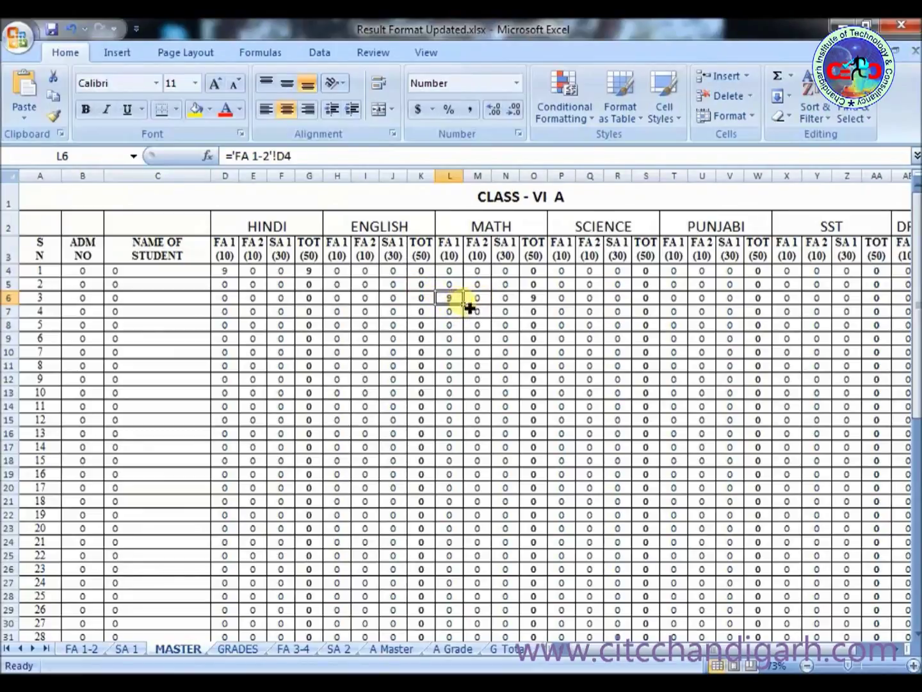
pyautogui.click(507, 299)
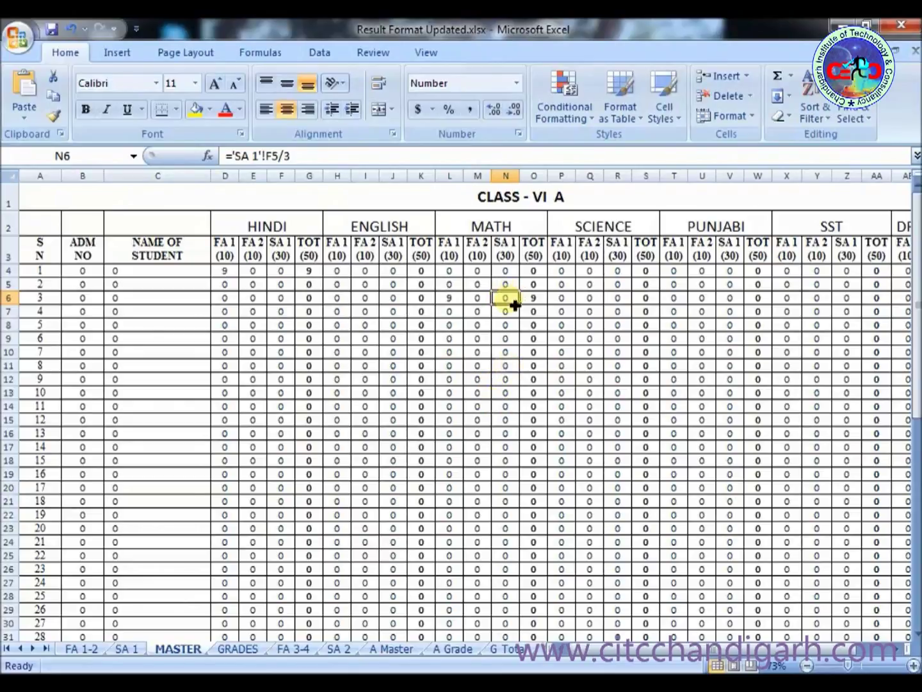
pyautogui.click(509, 271)
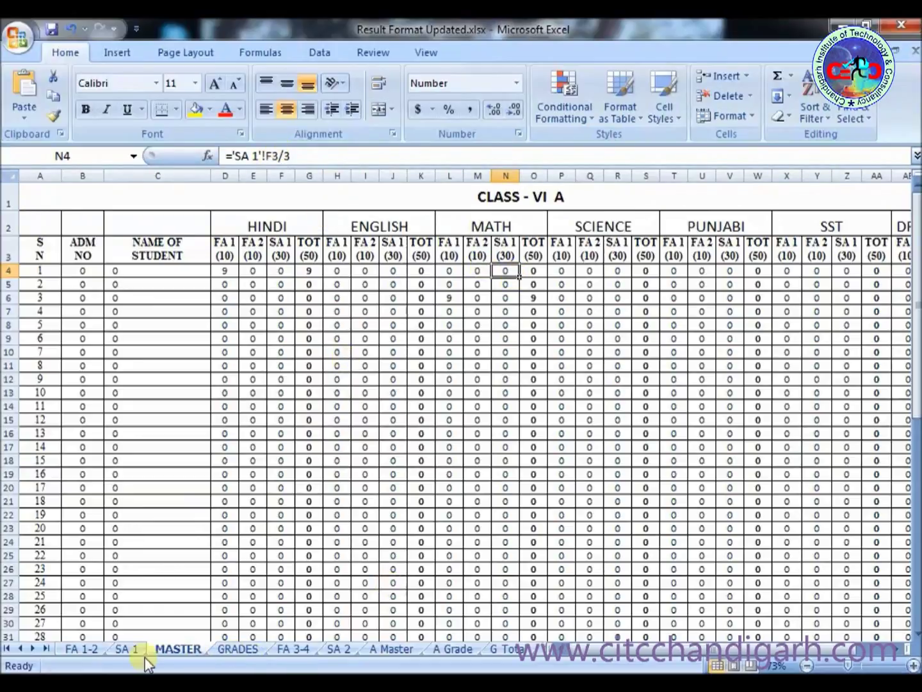
pyautogui.click(80, 652)
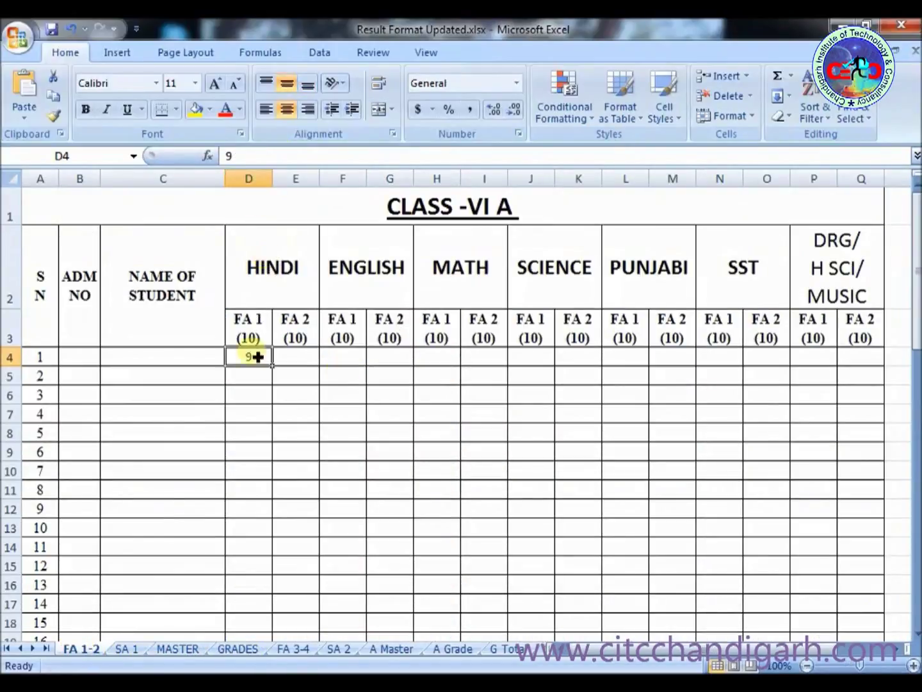
# Link student 1's English FA 1 cell F4 to MASTER, then view the GRADES sheet.
pyautogui.click(361, 365)
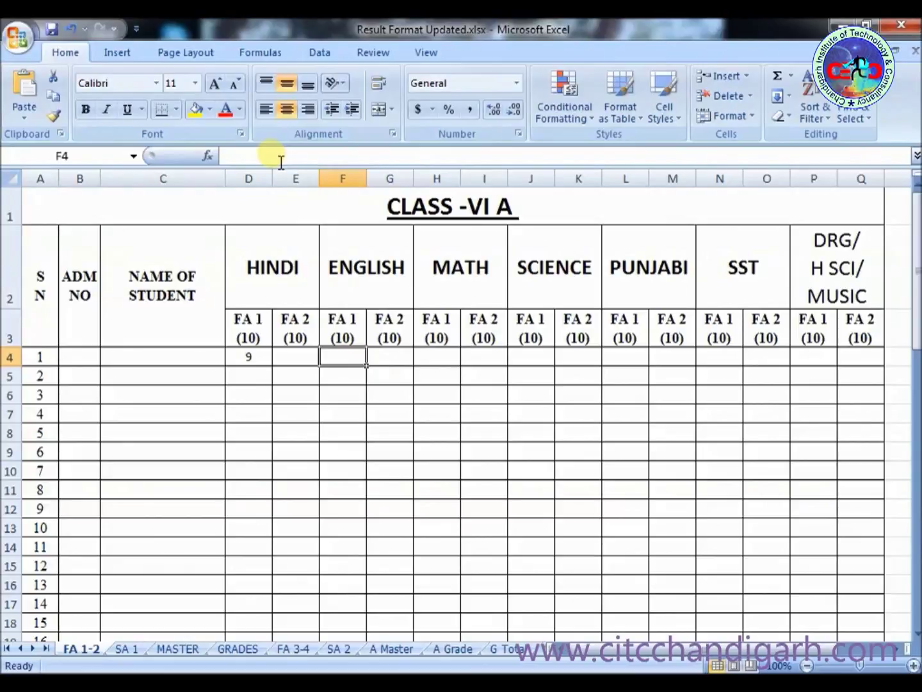
pyautogui.write("='")
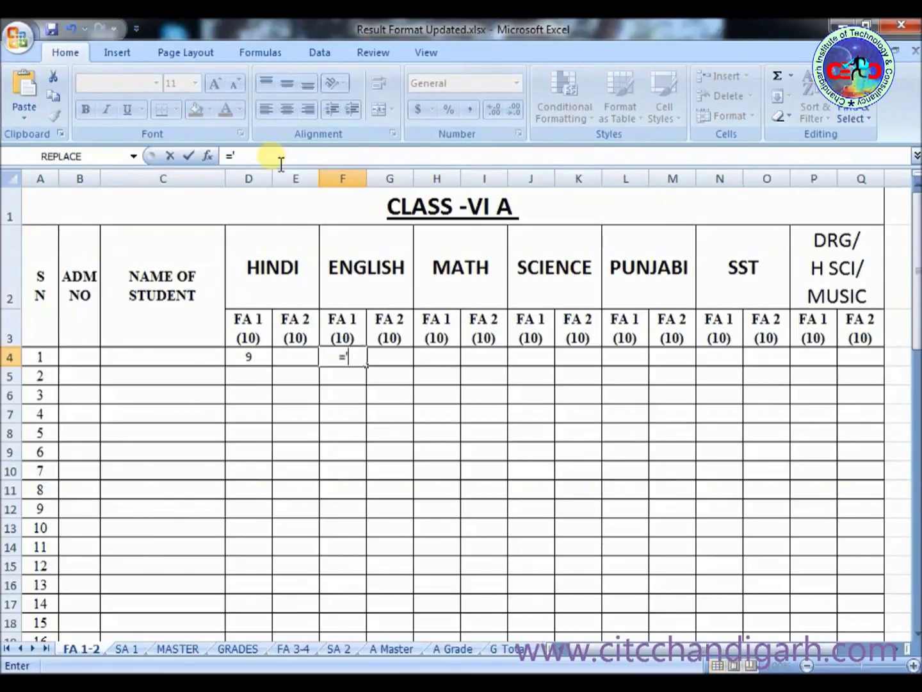
pyautogui.write('M')
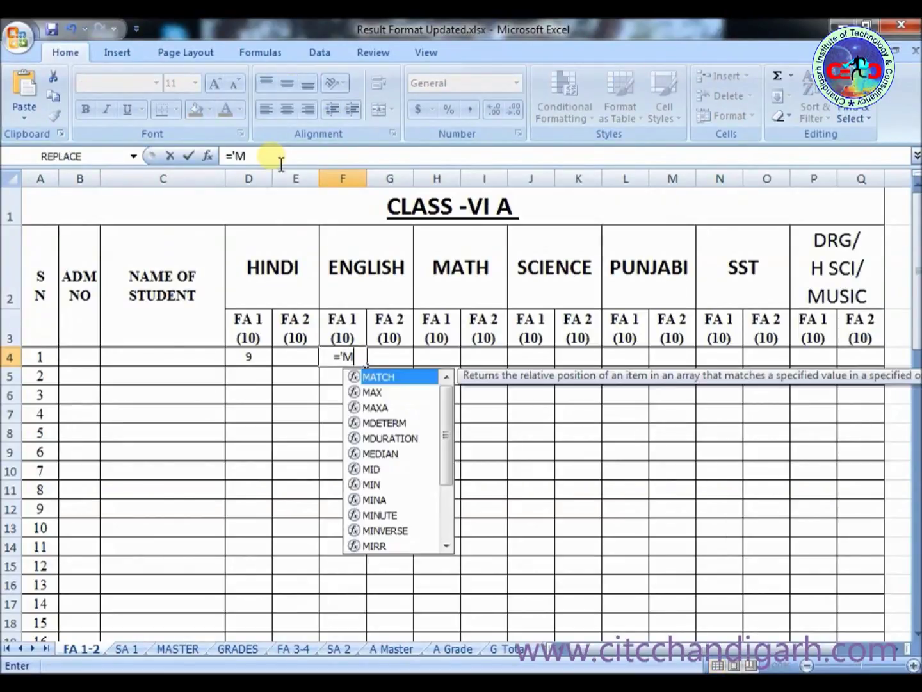
pyautogui.write('ASTER')
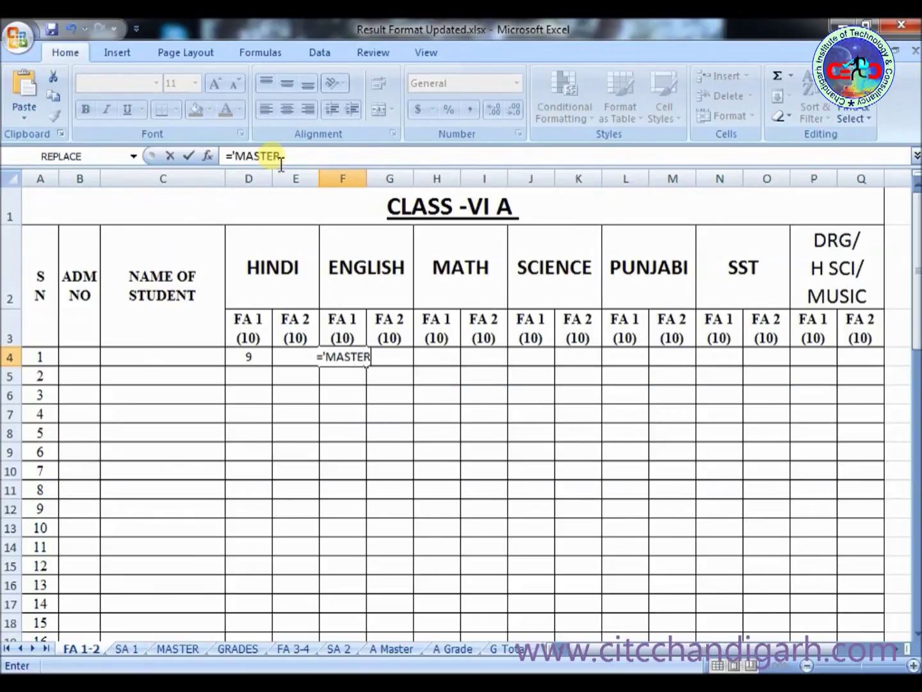
pyautogui.write("'!")
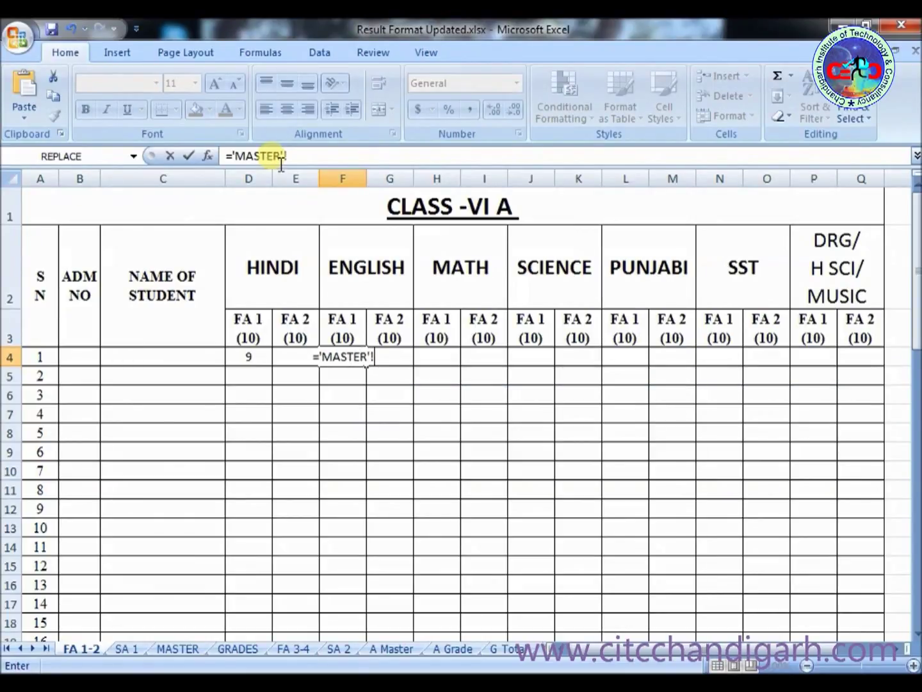
pyautogui.write('N4')
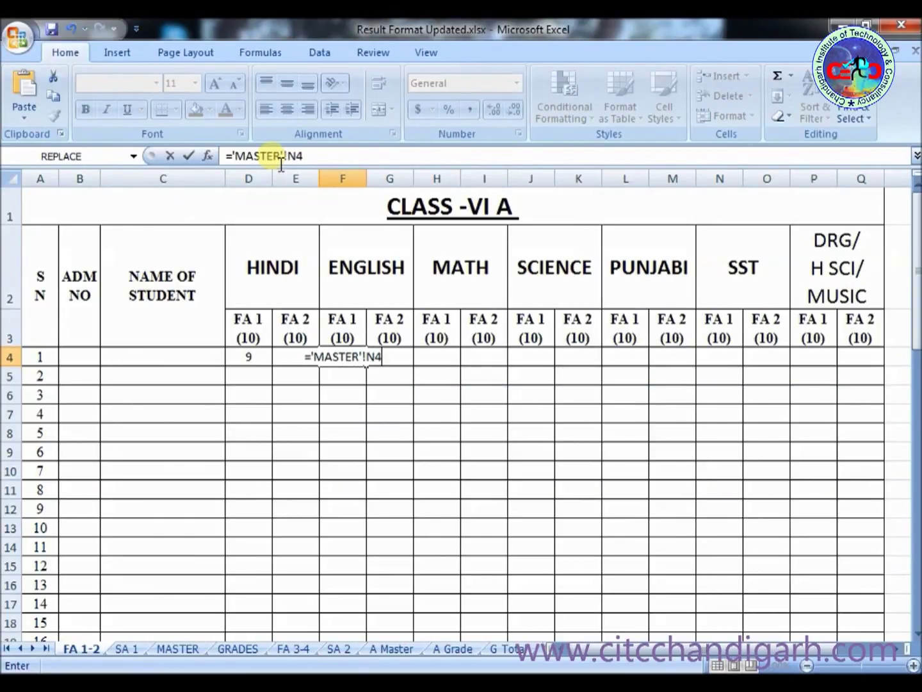
pyautogui.press('Return')
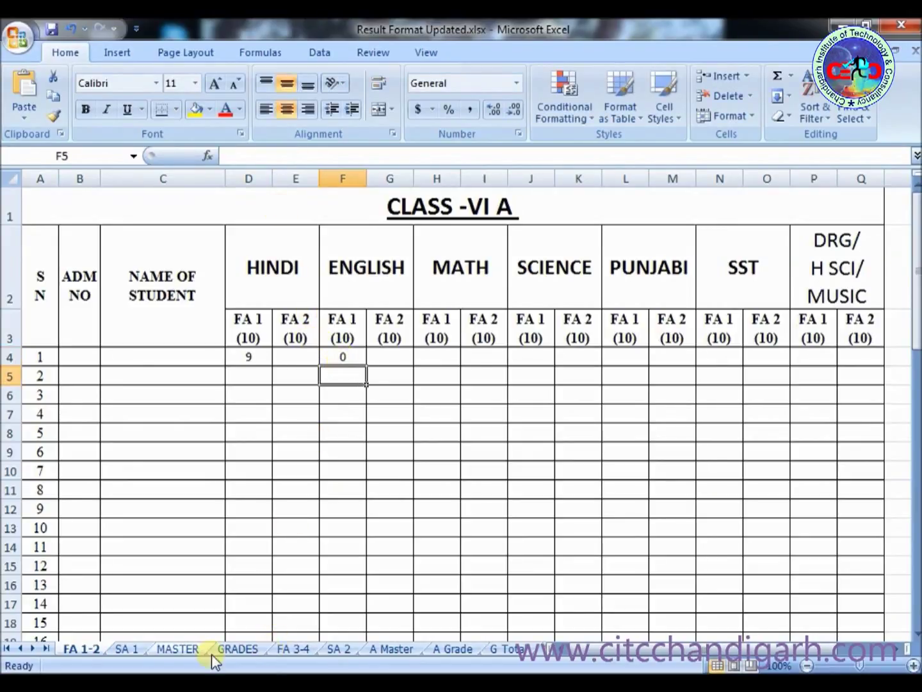
pyautogui.click(178, 649)
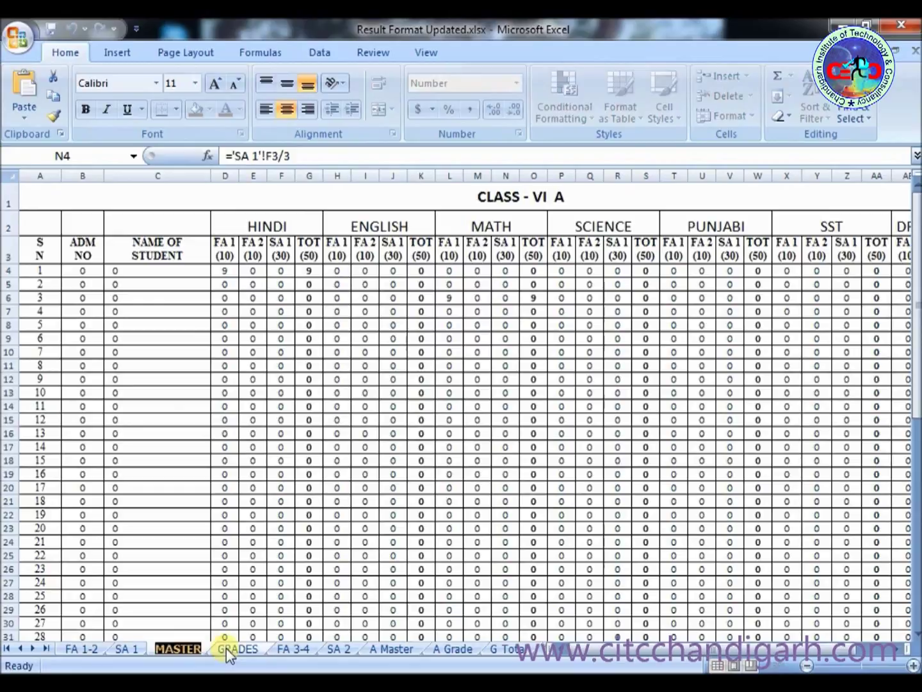
pyautogui.click(226, 649)
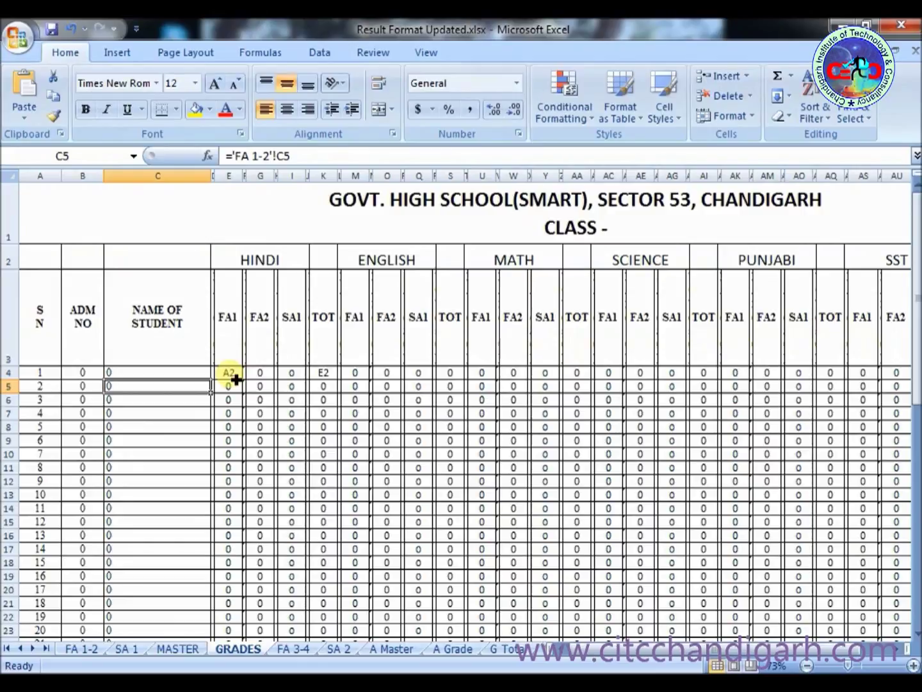
# Open K4's nested IF grade formula and step through its A1 and A2 conditions.
pyautogui.doubleClick(329, 372)
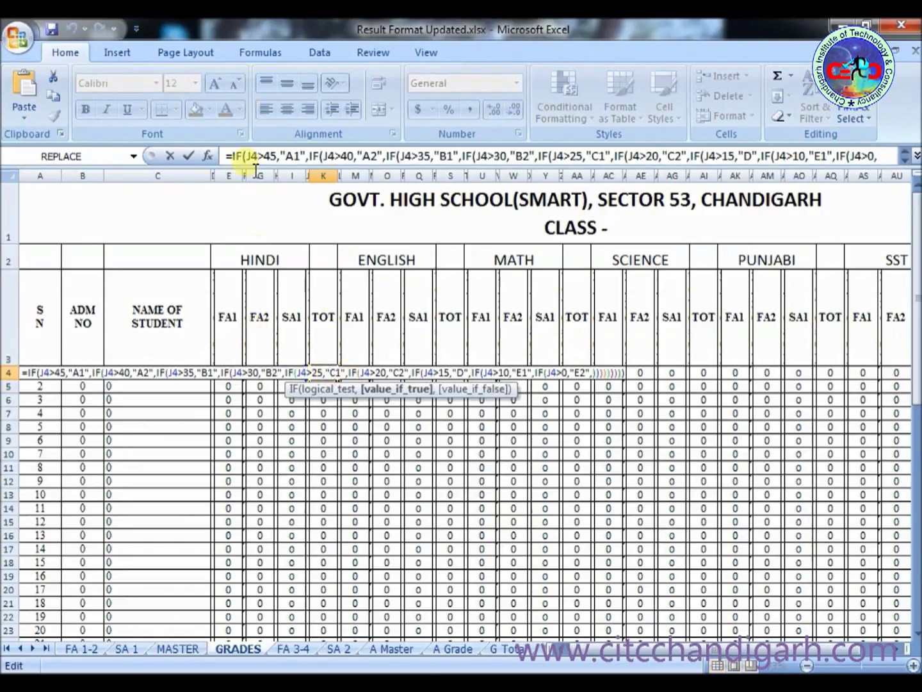
pyautogui.click(239, 157)
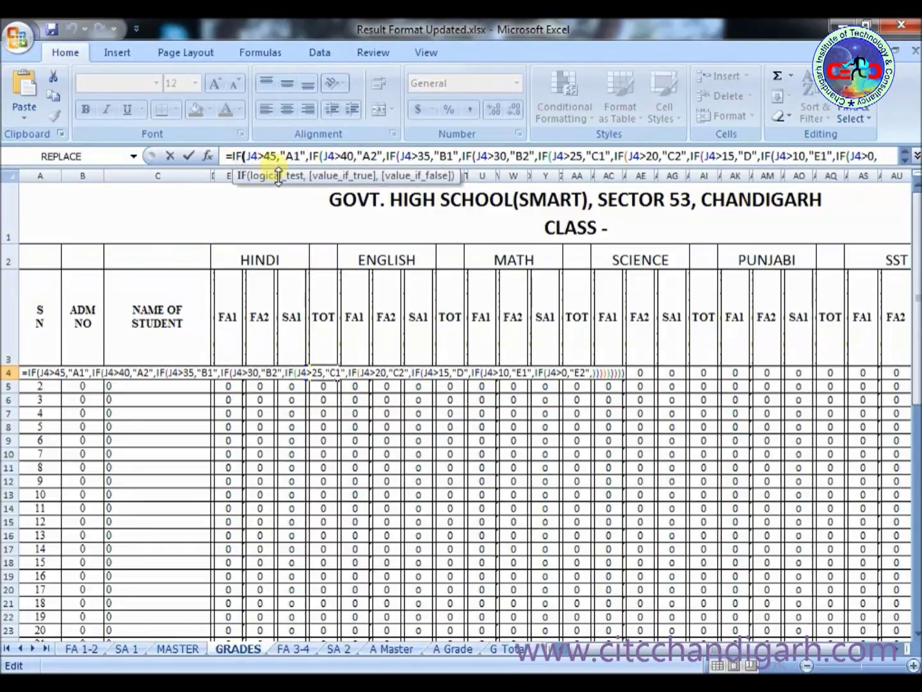
pyautogui.press('Right')
pyautogui.press('Right')
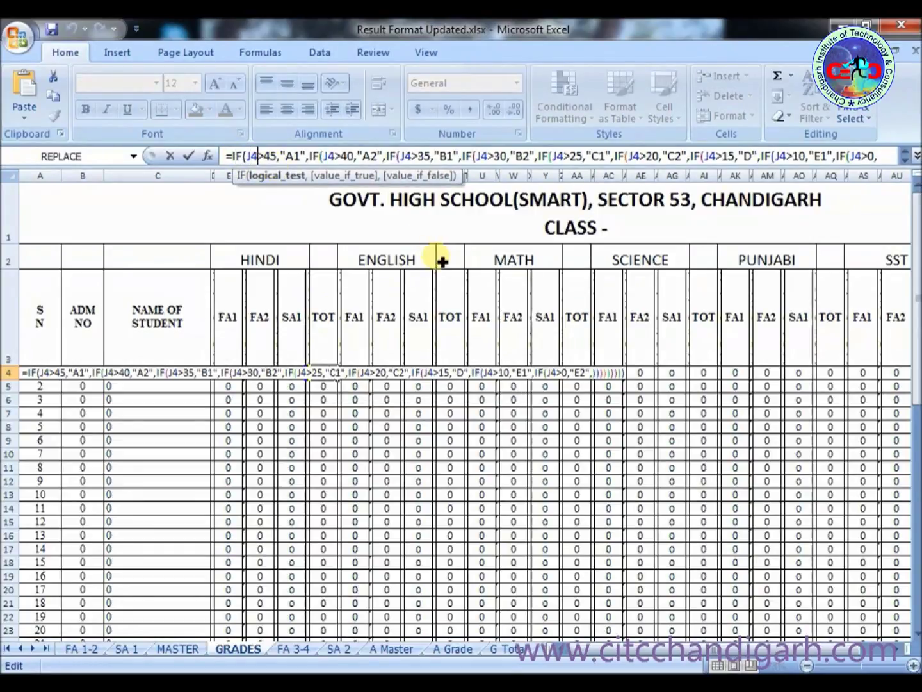
pyautogui.press('Right')
pyautogui.press('Right')
pyautogui.press('Right')
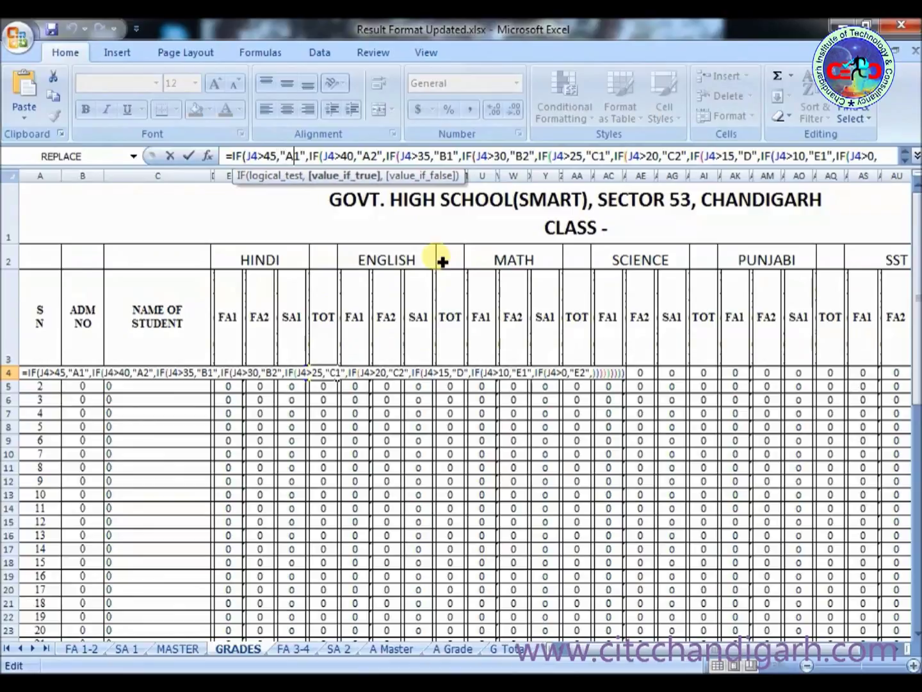
pyautogui.press('Right')
pyautogui.press('Right')
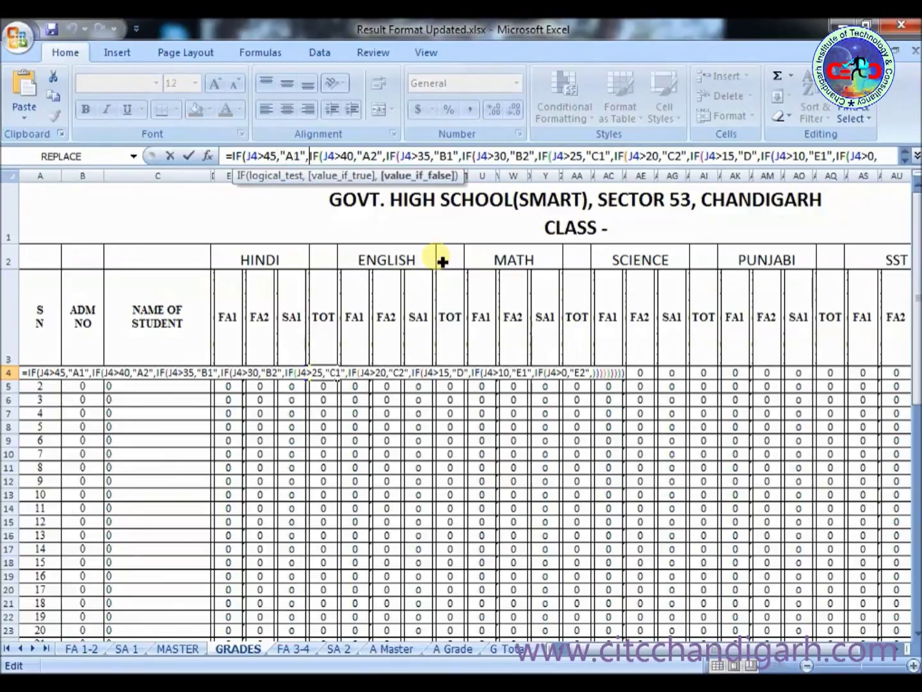
pyautogui.press('Right')
pyautogui.press('Right')
pyautogui.press('Right')
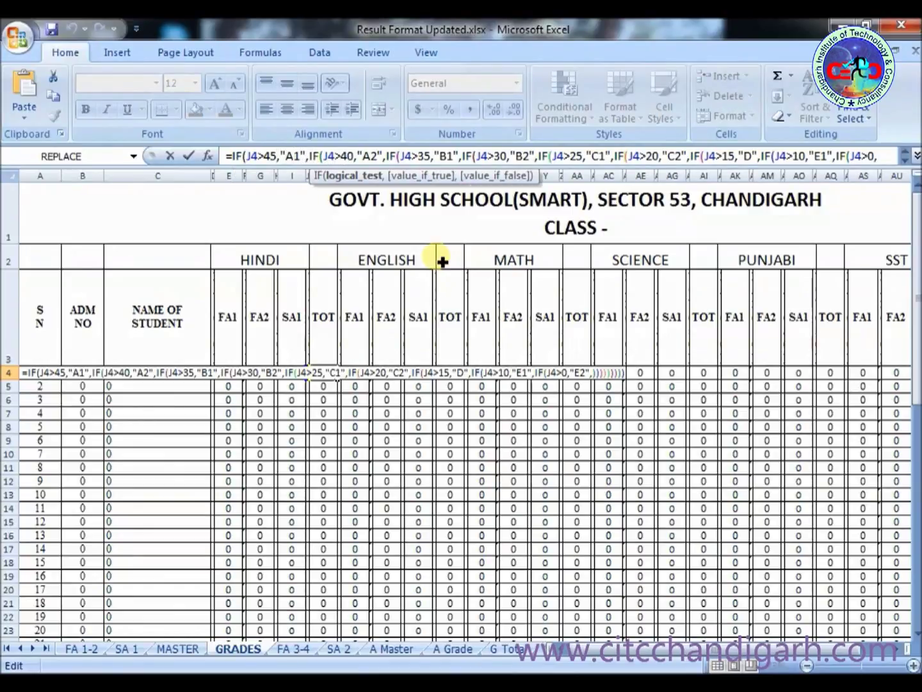
pyautogui.press('Right')
pyautogui.press('Right')
pyautogui.press('Right')
pyautogui.press('Right')
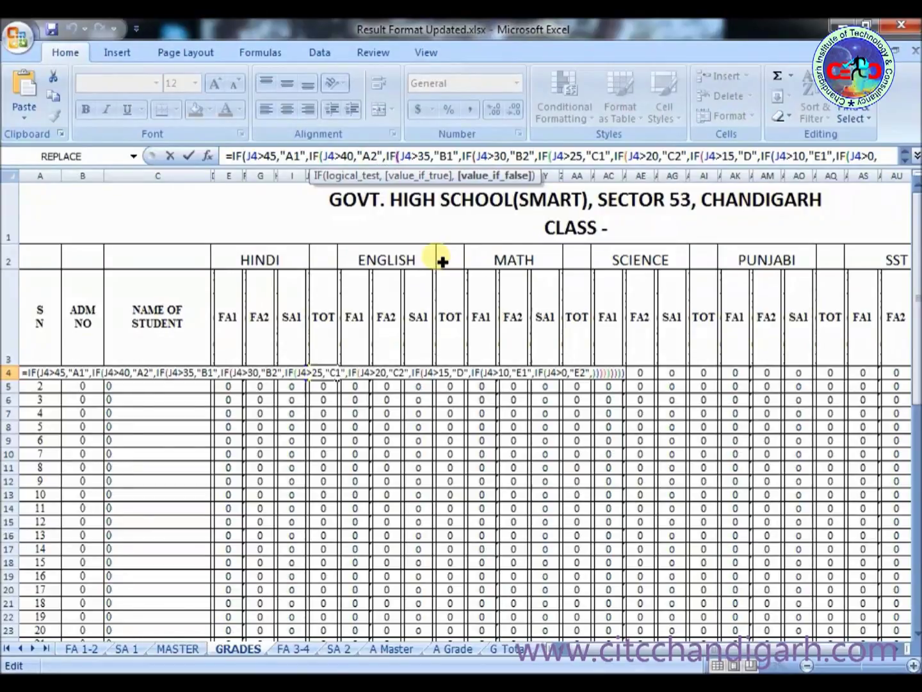
pyautogui.press('Right')
pyautogui.press('Right')
pyautogui.press('Right')
# Continue past the B1 result and J4>15 condition to the closing E2 part.
pyautogui.press('Right')
pyautogui.press('Right')
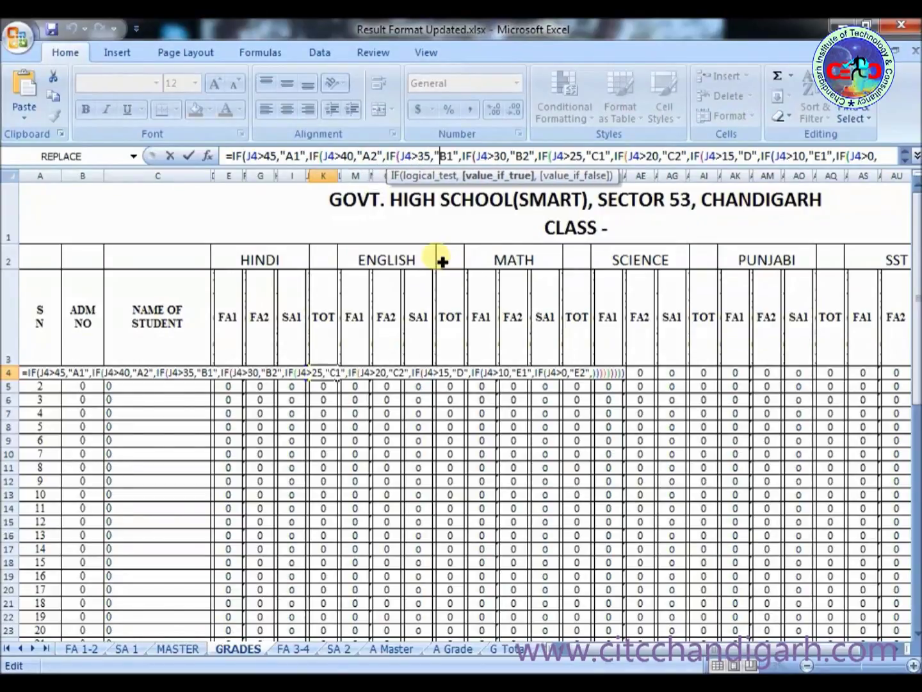
pyautogui.press('Right')
pyautogui.press('Right')
pyautogui.press('Right')
pyautogui.press('Right')
pyautogui.press('Right')
pyautogui.press('Right')
pyautogui.press('Right')
pyautogui.press('Right')
pyautogui.press('Right')
pyautogui.press('Right')
pyautogui.press('Right')
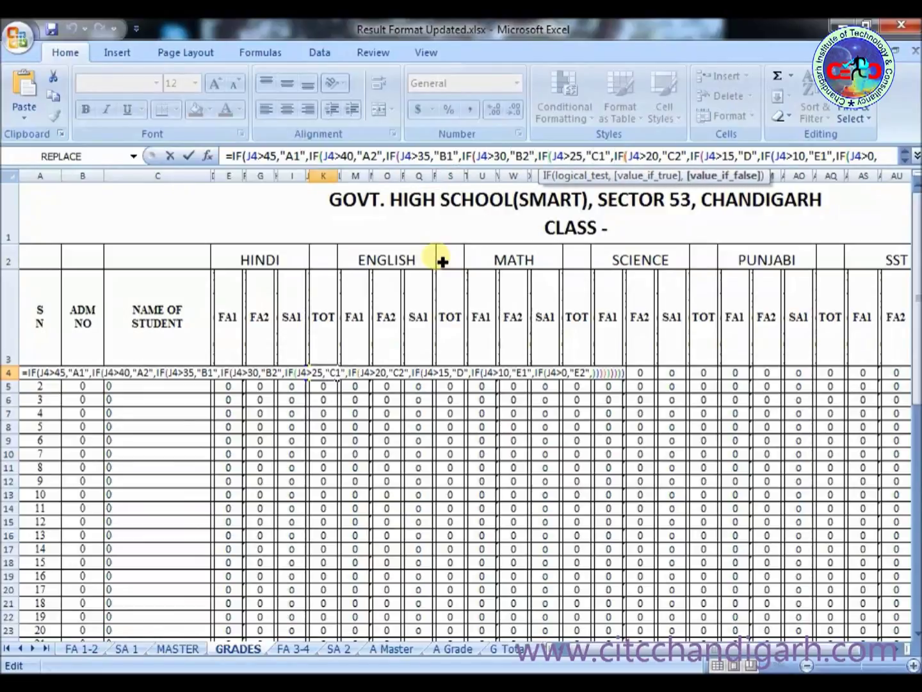
pyautogui.press('Right')
pyautogui.press('Right')
pyautogui.press('Right')
pyautogui.press('Right')
pyautogui.press('Right')
pyautogui.press('Right')
pyautogui.press('Right')
pyautogui.press('Right')
pyautogui.press('Right')
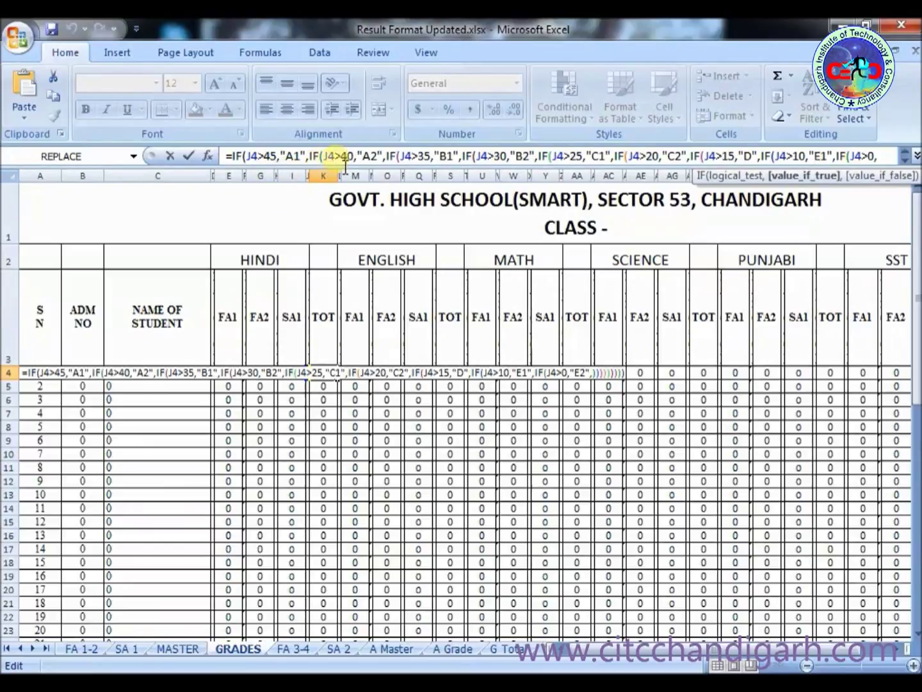
pyautogui.click(890, 159)
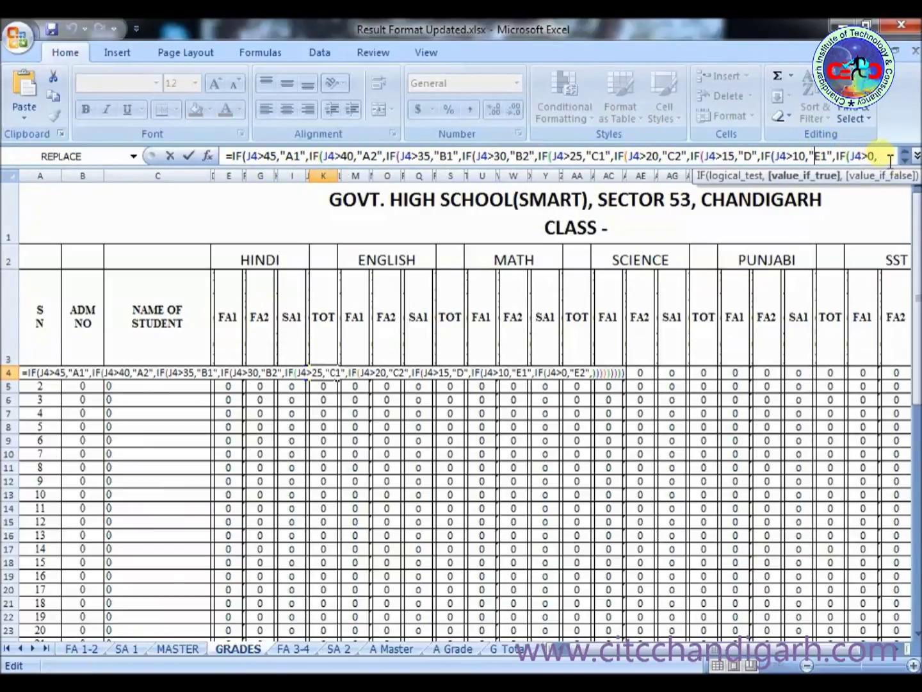
pyautogui.press('End')
pyautogui.click(333, 162)
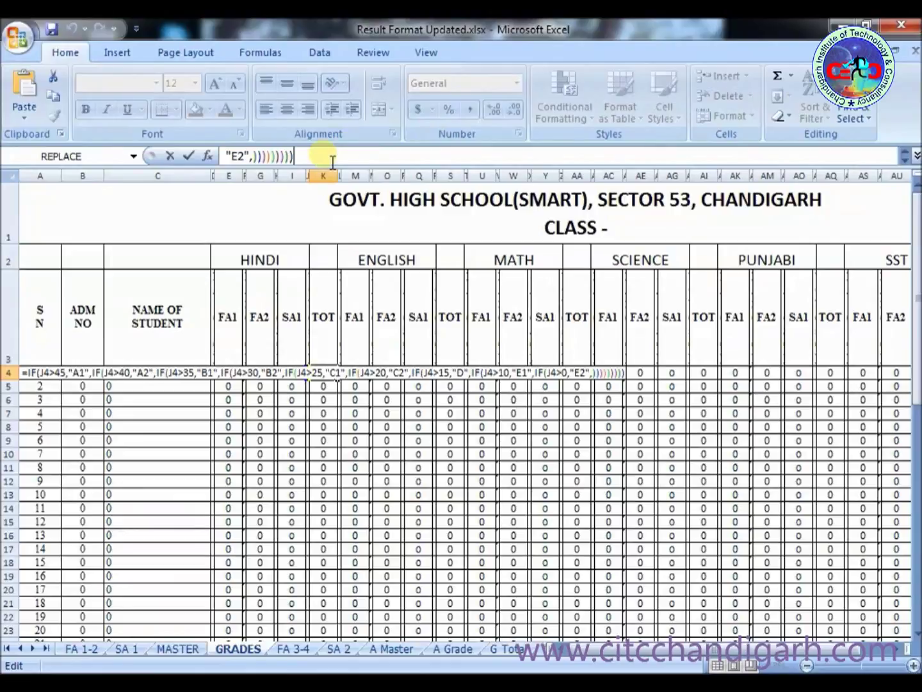
# Flip through the FA 3-4, SA 2, A Master and A Grade sheets to G Total.
pyautogui.click(293, 648)
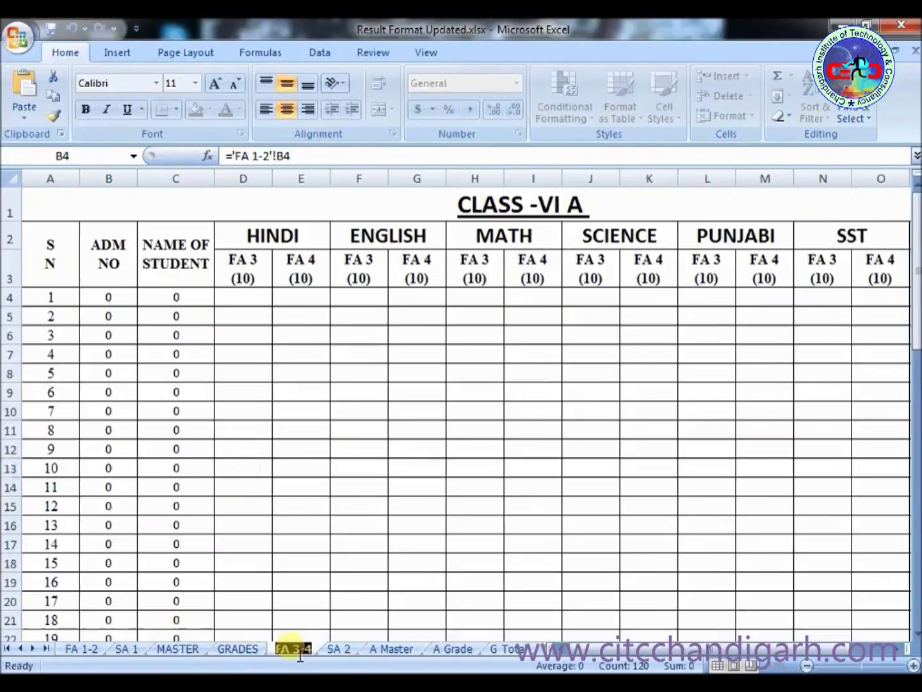
pyautogui.click(336, 651)
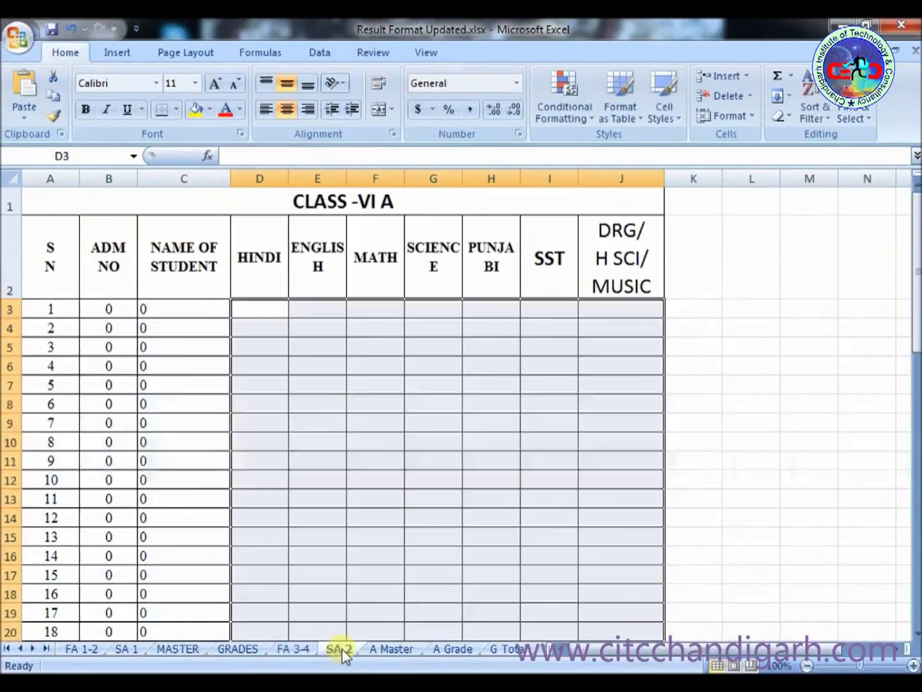
pyautogui.click(386, 650)
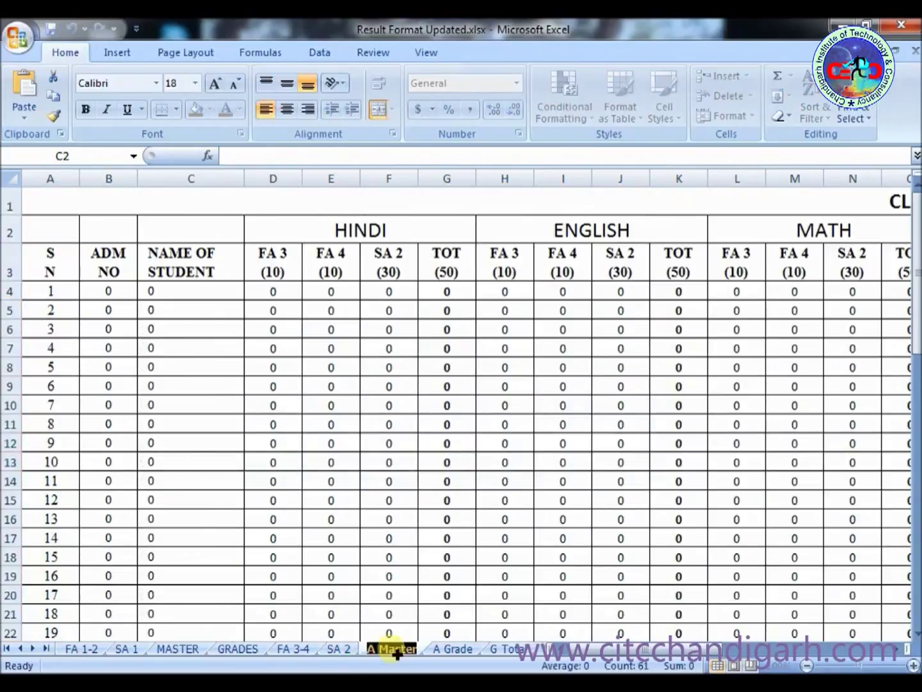
pyautogui.click(453, 649)
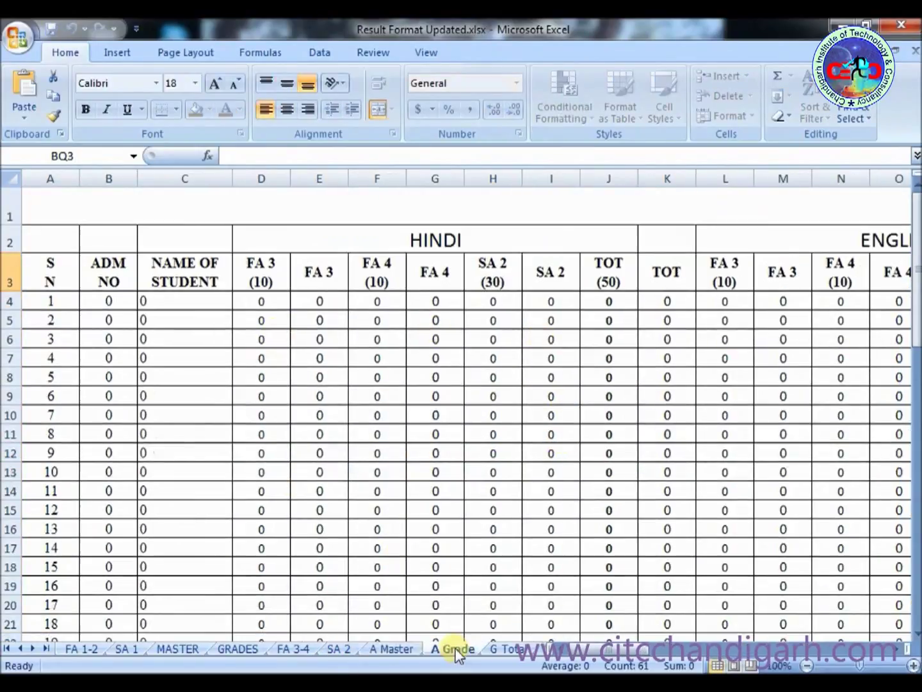
pyautogui.click(508, 650)
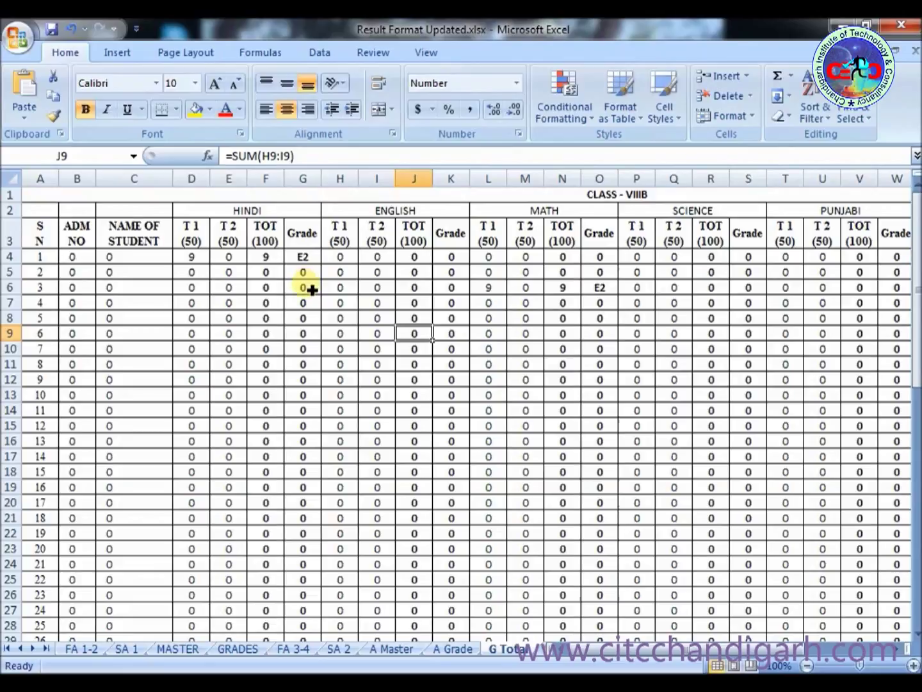
# Select Hindi grade cell G4 and edit its nested IF formula in the formula bar.
pyautogui.click(310, 258)
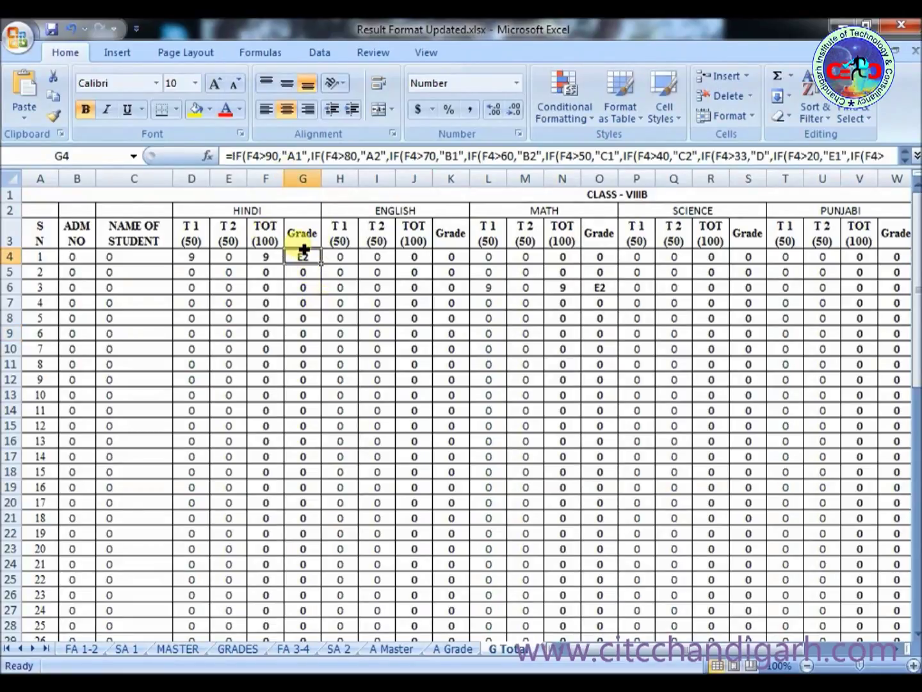
pyautogui.click(242, 156)
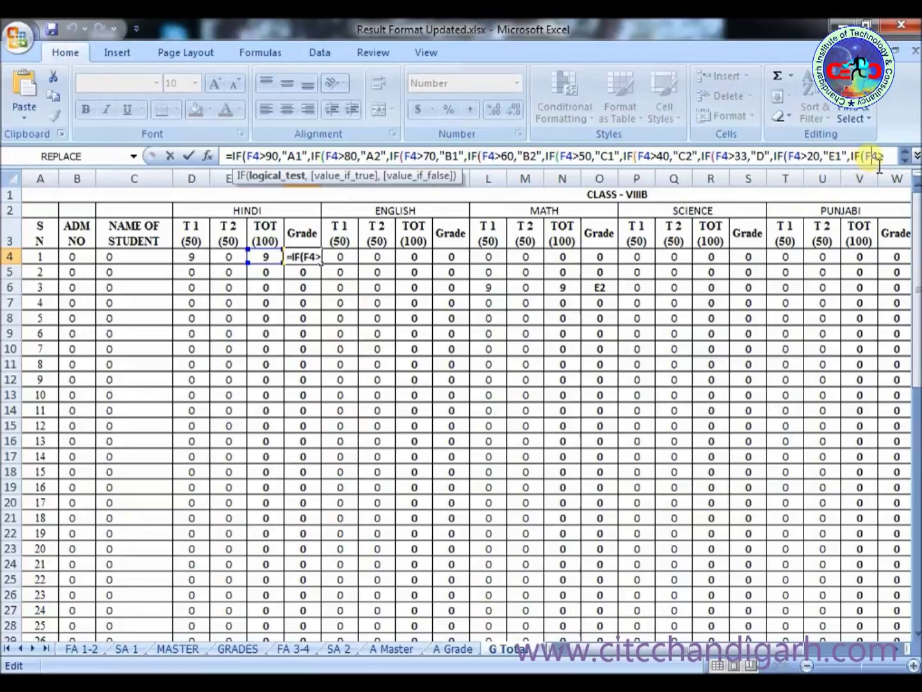
# Add 0 after IF(F4> in G4's final E2 condition and insert a G10 reference.
pyautogui.click(879, 165)
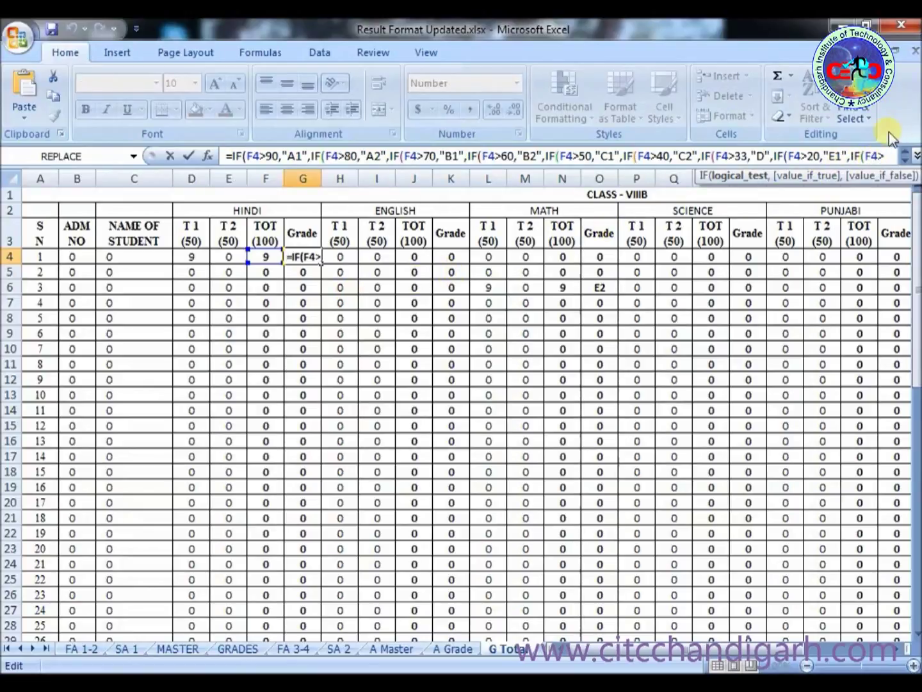
pyautogui.write('0,"E2",')
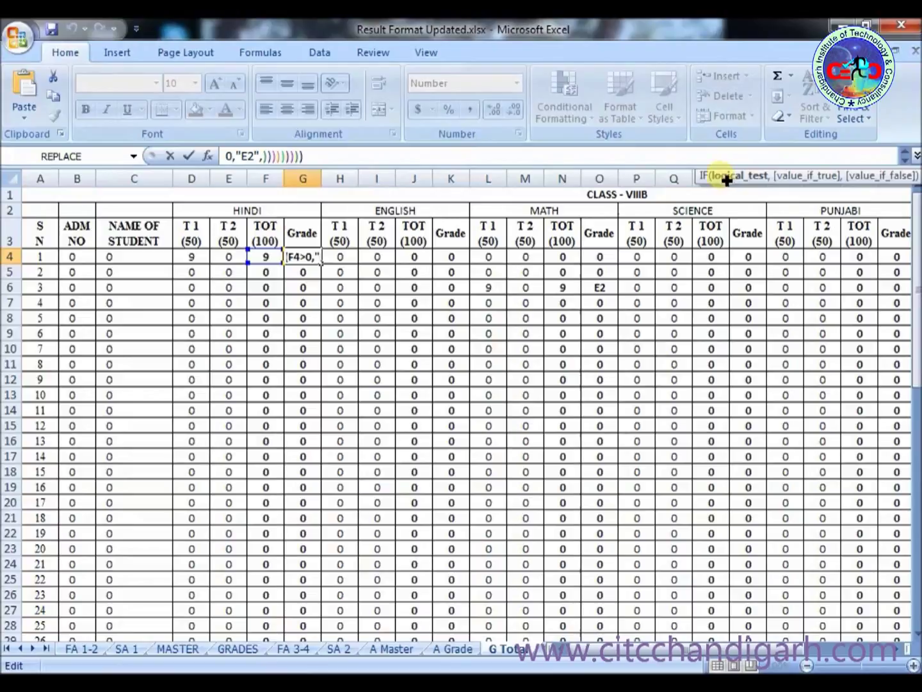
pyautogui.press('Home')
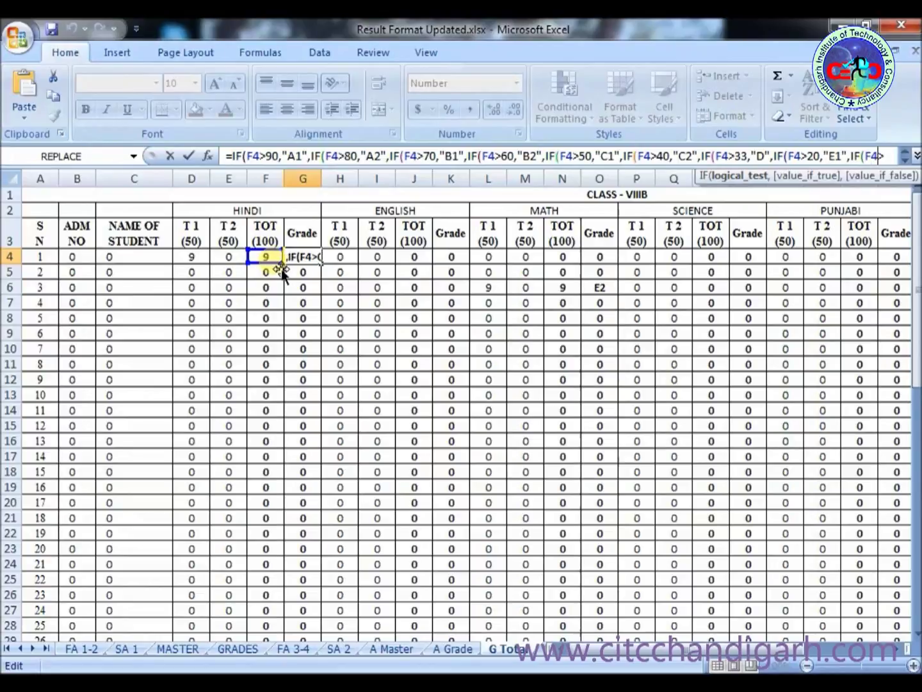
pyautogui.press('End')
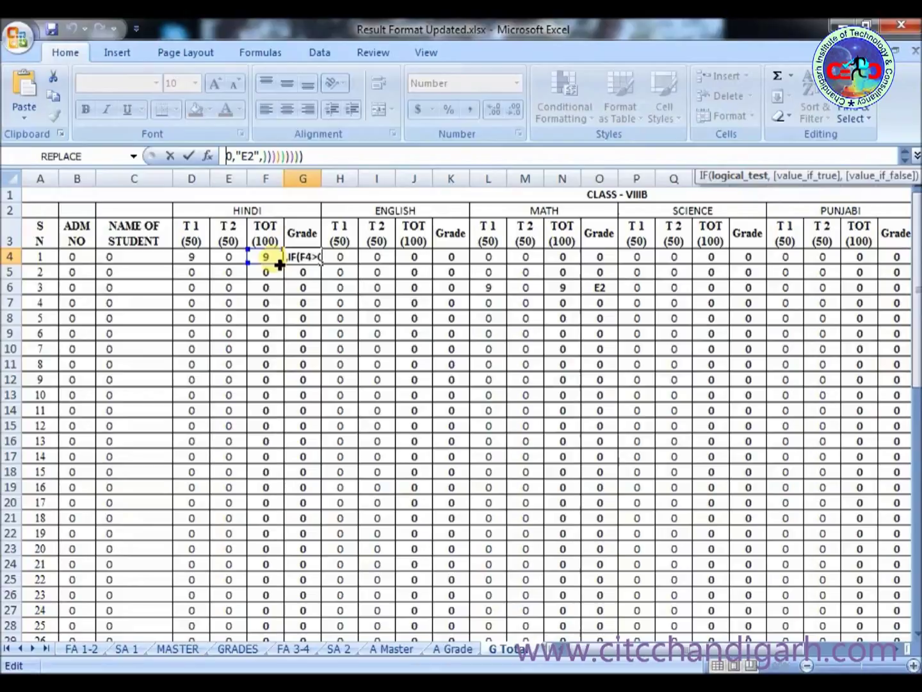
pyautogui.click(304, 346)
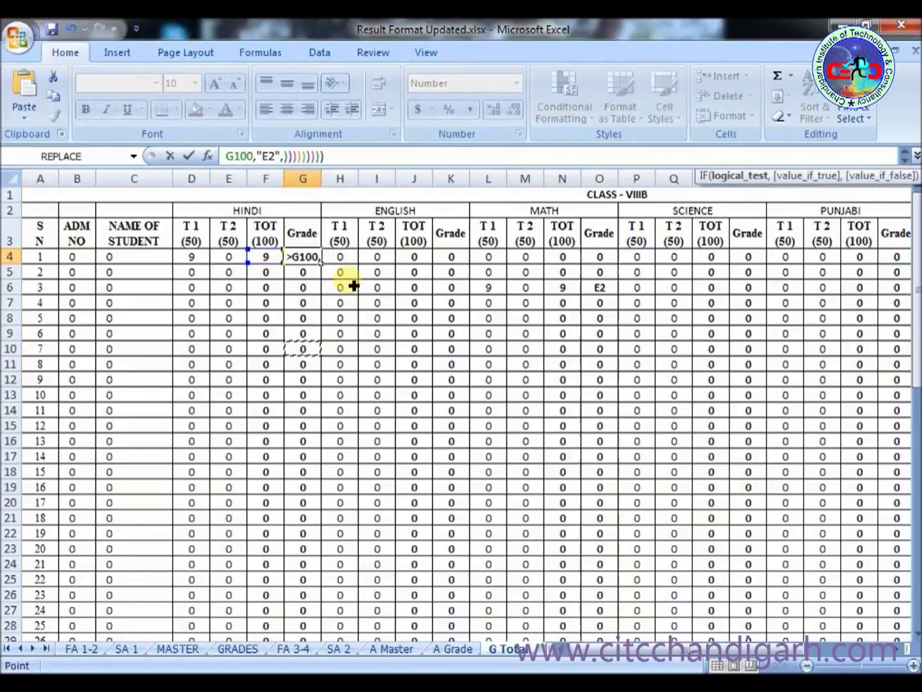